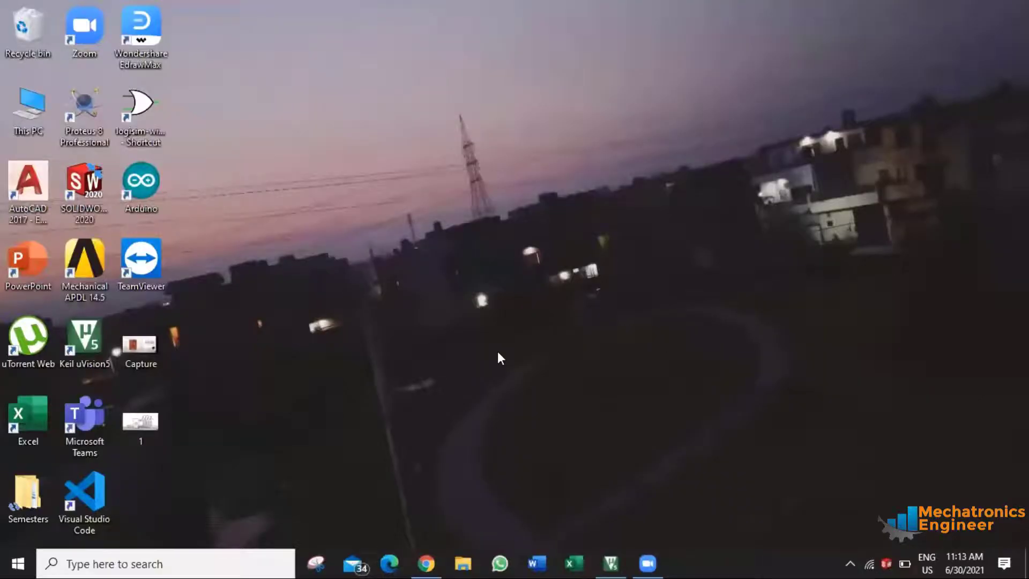
Start and stop a debug session on Task_Num01, then close the startup_TM4C123.s file.
click(611, 562)
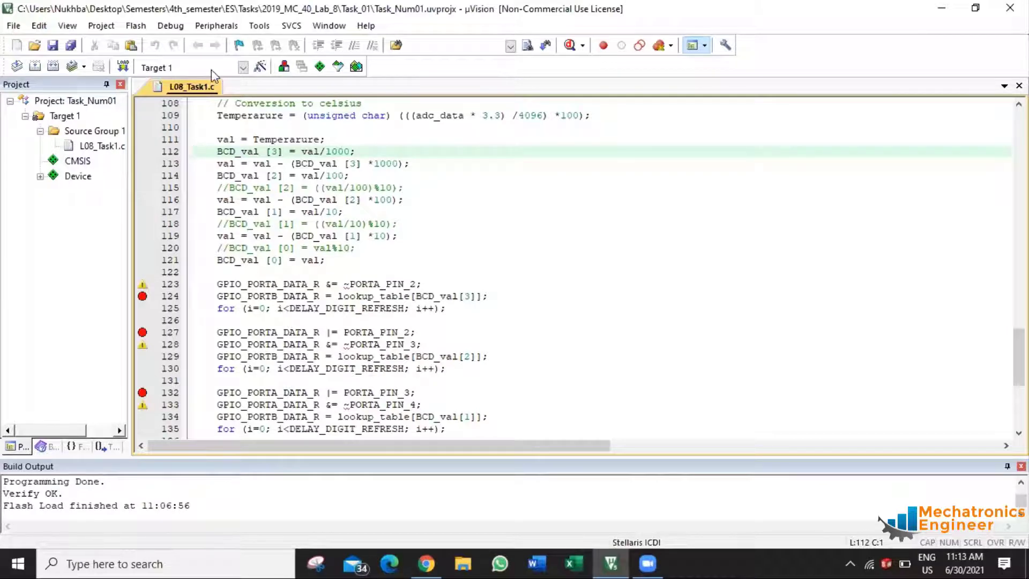
click(170, 25)
click(179, 42)
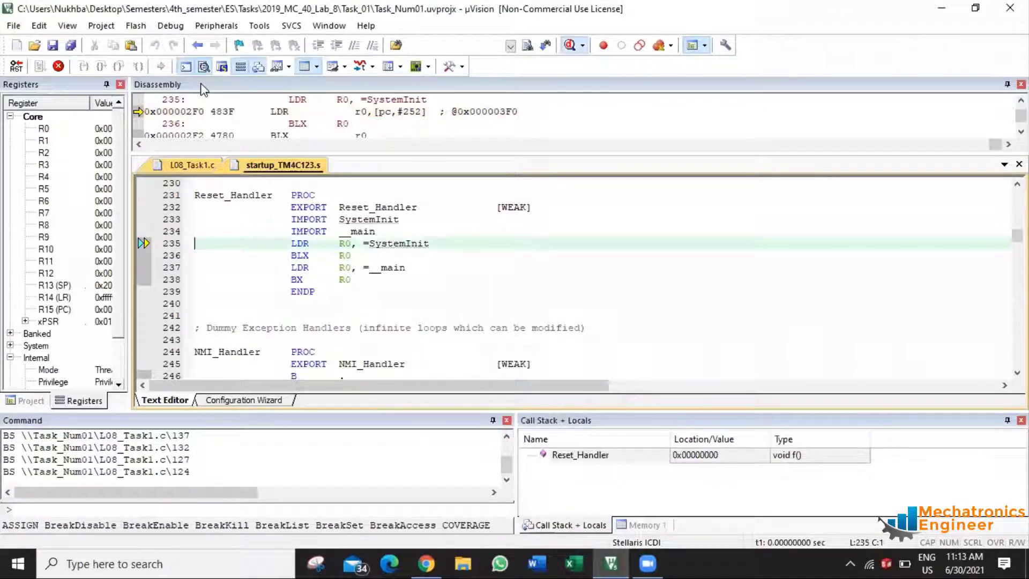
key(ctrl+F5)
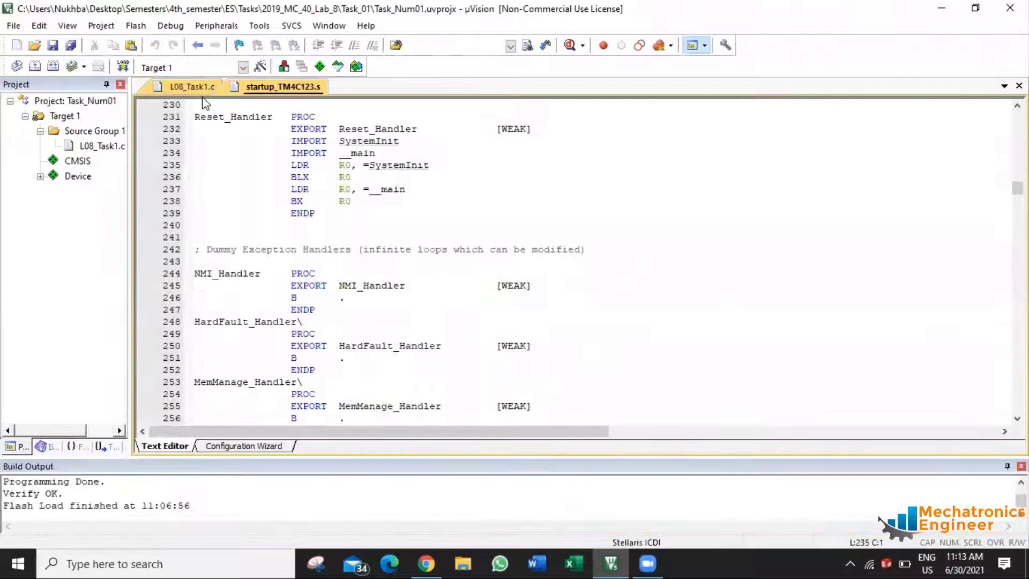
right_click(260, 91)
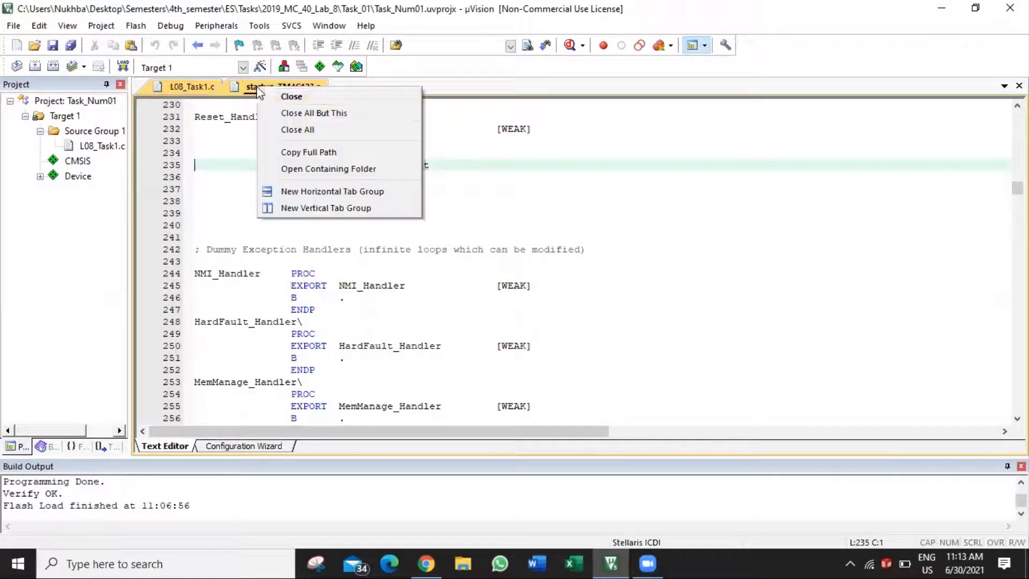
click(284, 95)
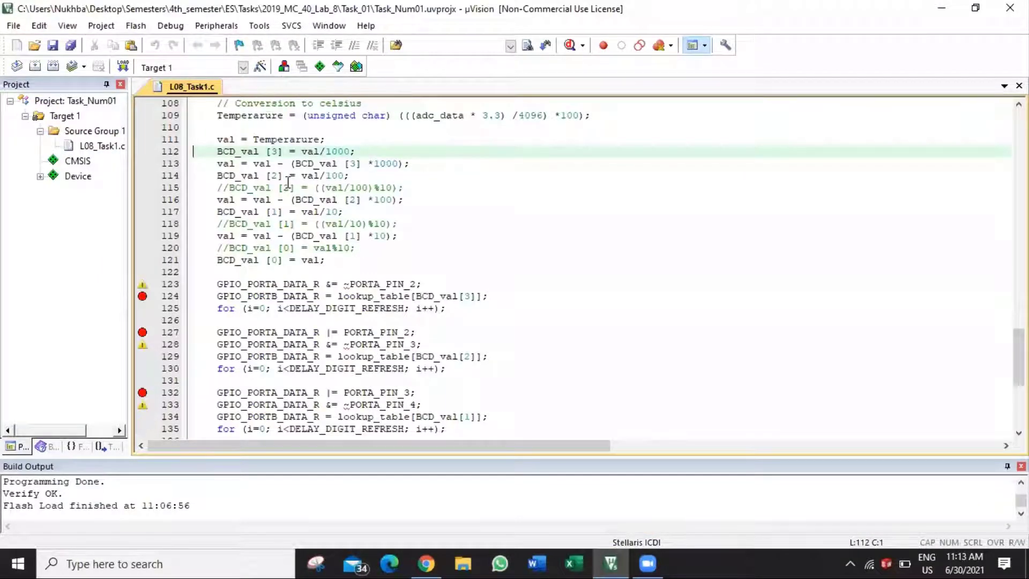
Retry the debug session, hide disassembly, end it, close startup_TM4C123.s, and minimize µVision.
key(alt+d)
key(Down)
key(Return)
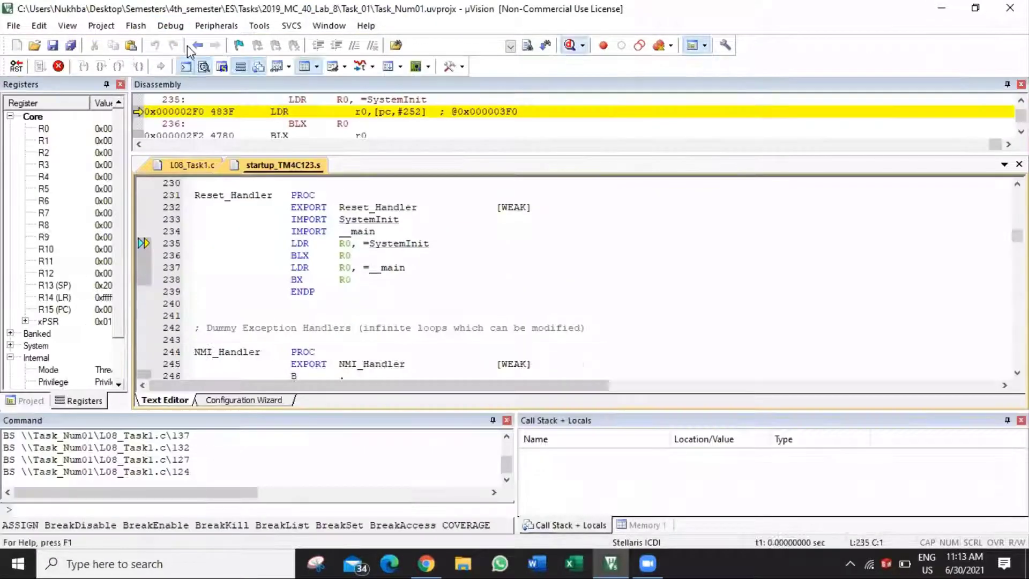
click(203, 67)
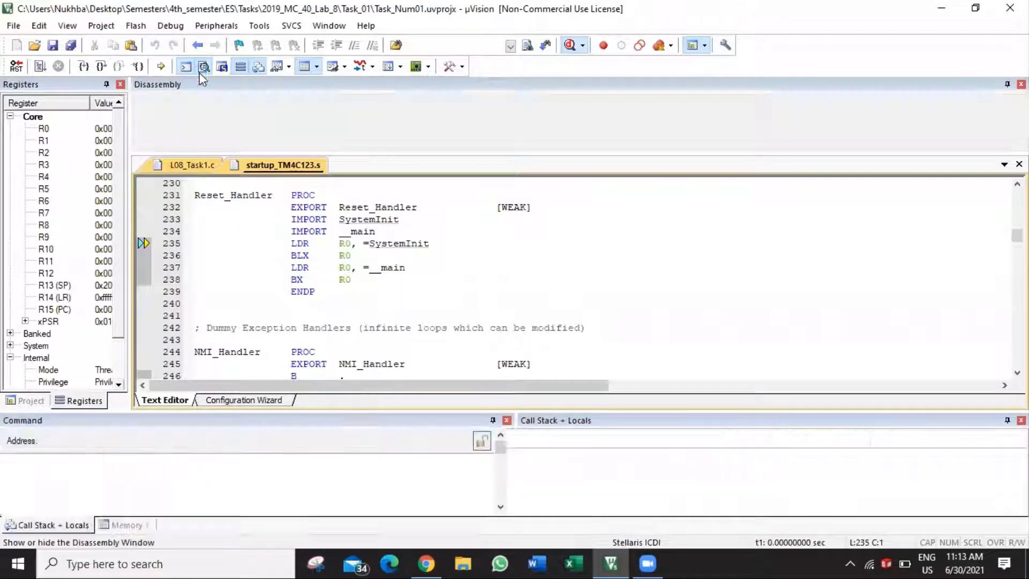
key(ctrl+F5)
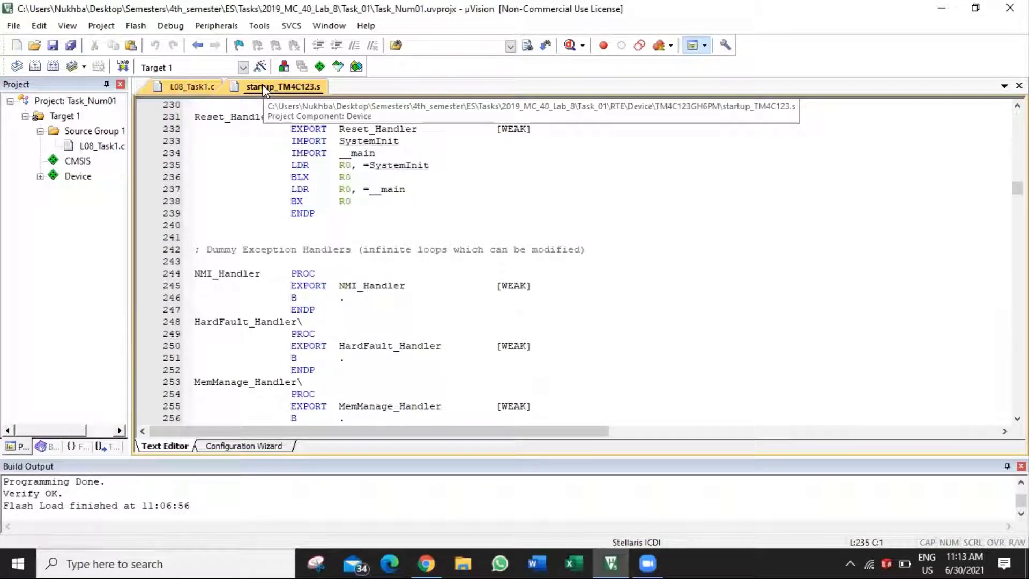
right_click(263, 90)
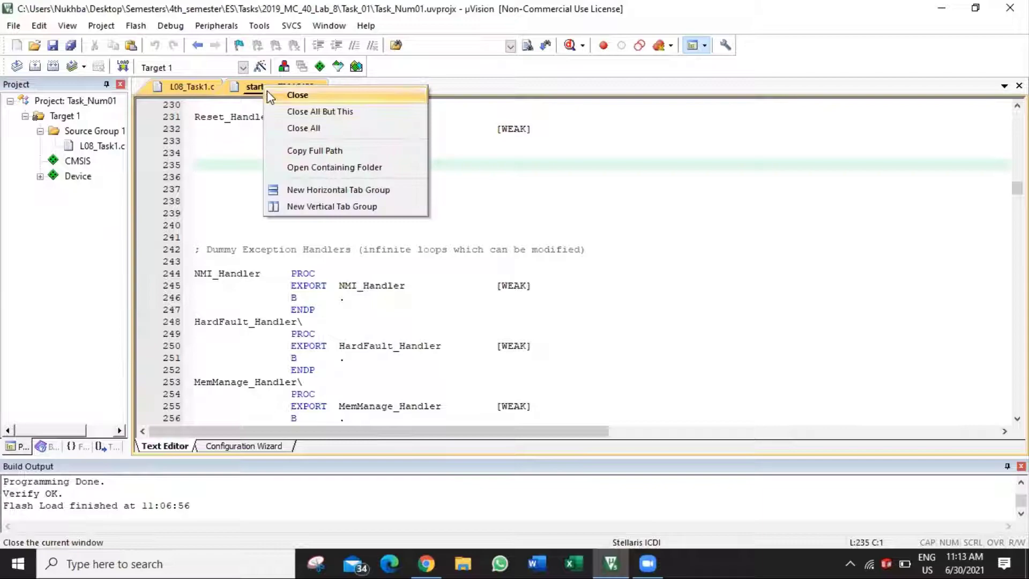
click(267, 93)
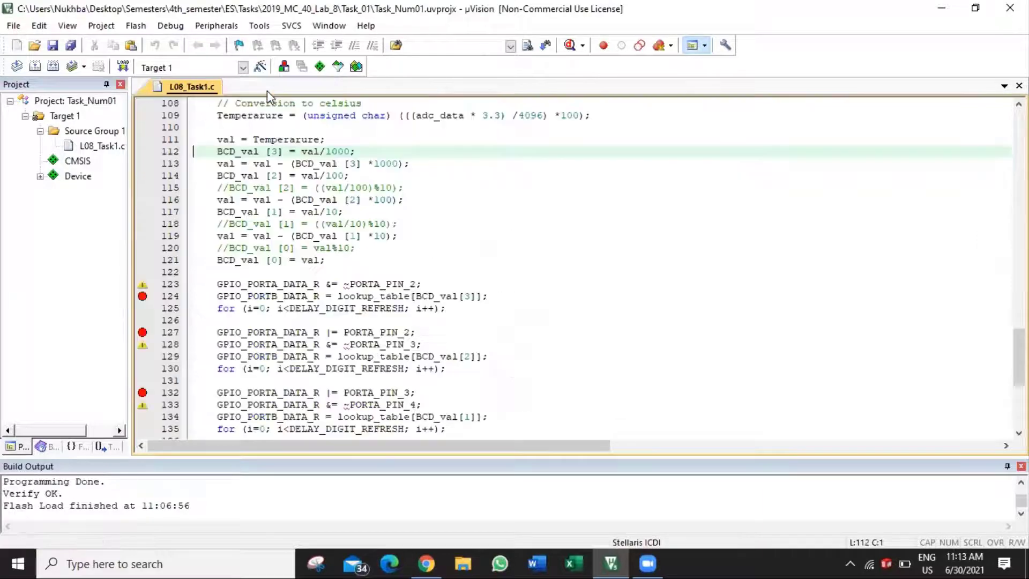
click(942, 7)
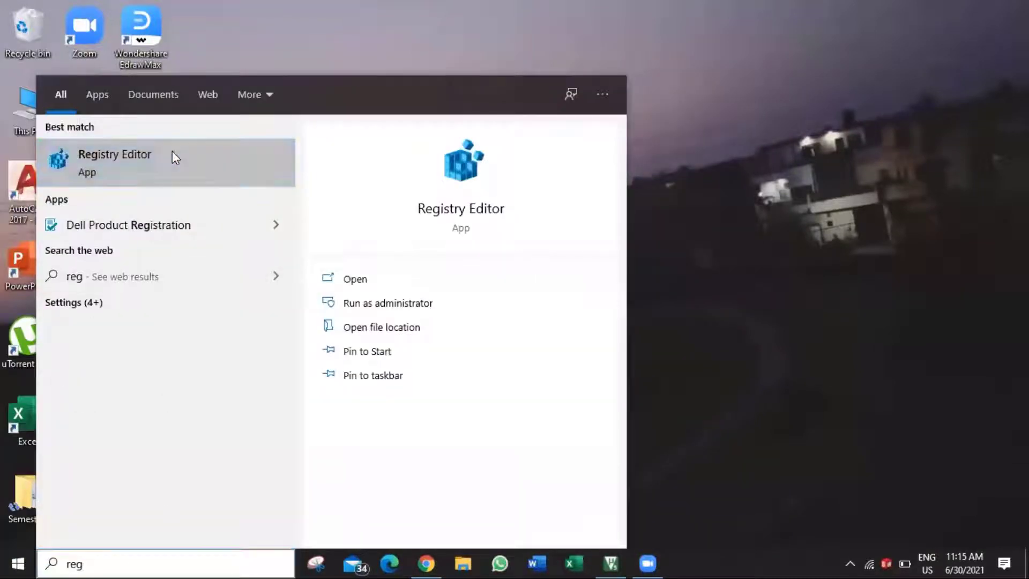
Launch Registry Editor and expand HKEY_CURRENT_USER\Software\Microsoft.
click(172, 150)
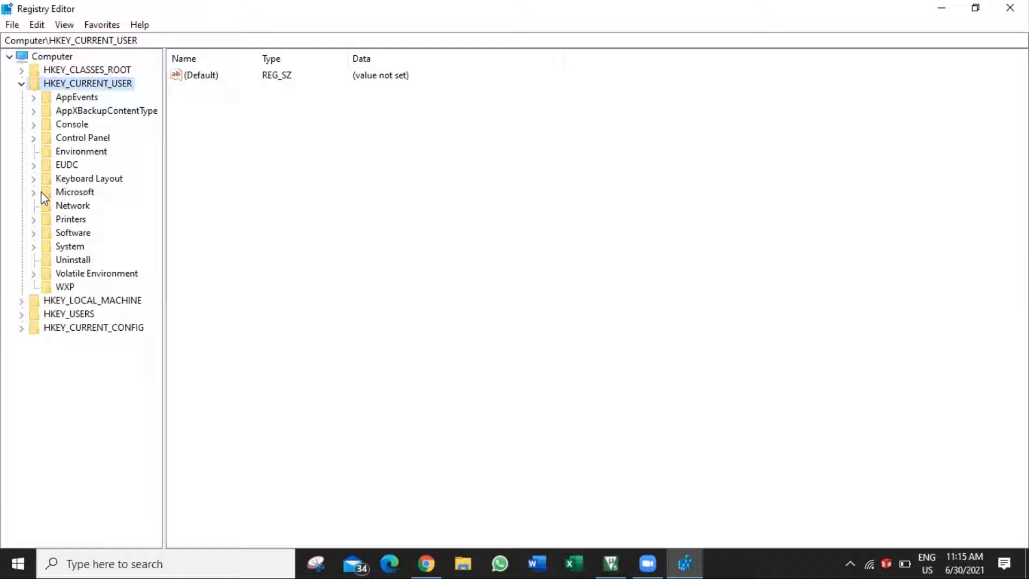
click(57, 234)
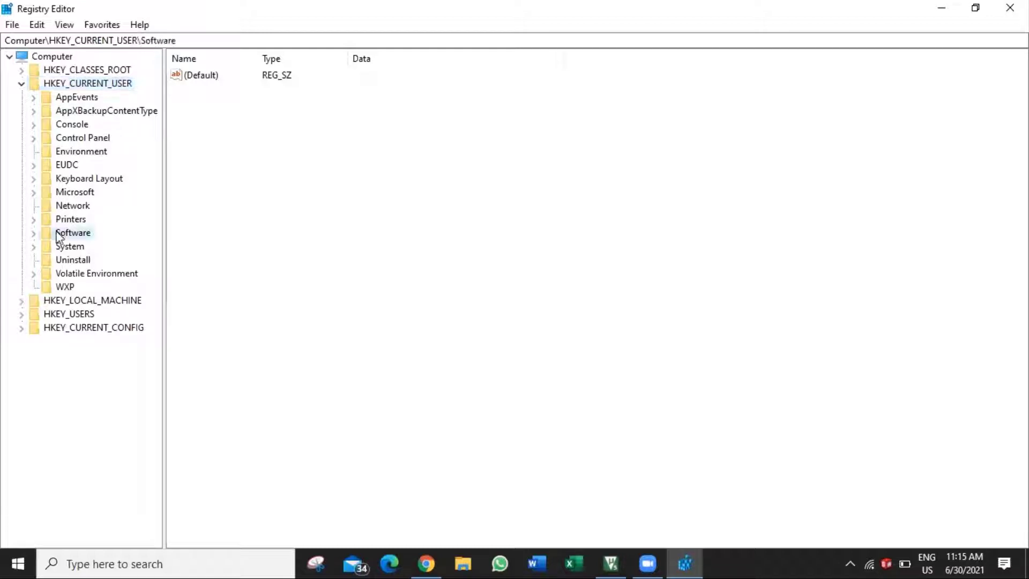
click(33, 233)
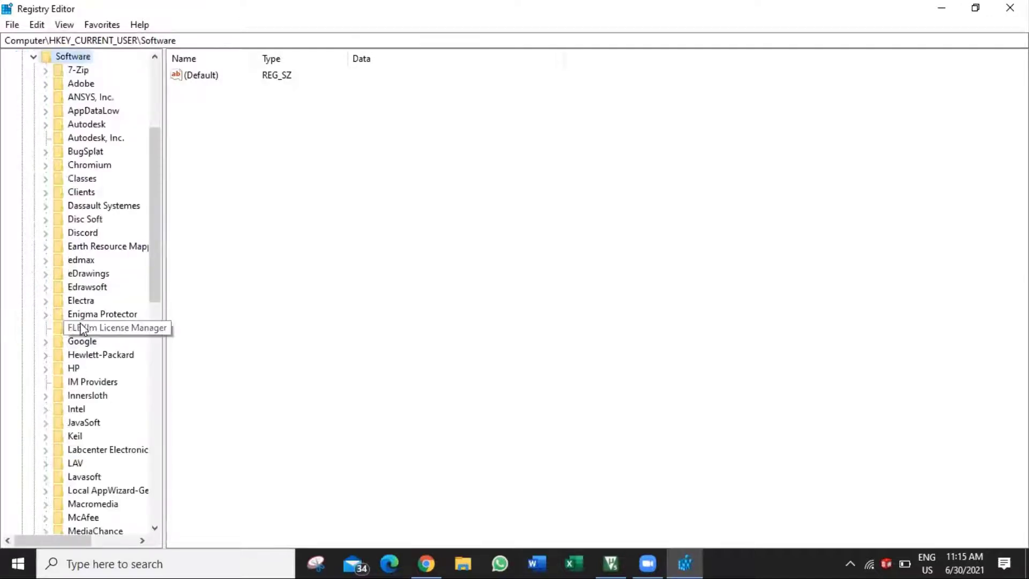
scroll(84, 375, down, 1)
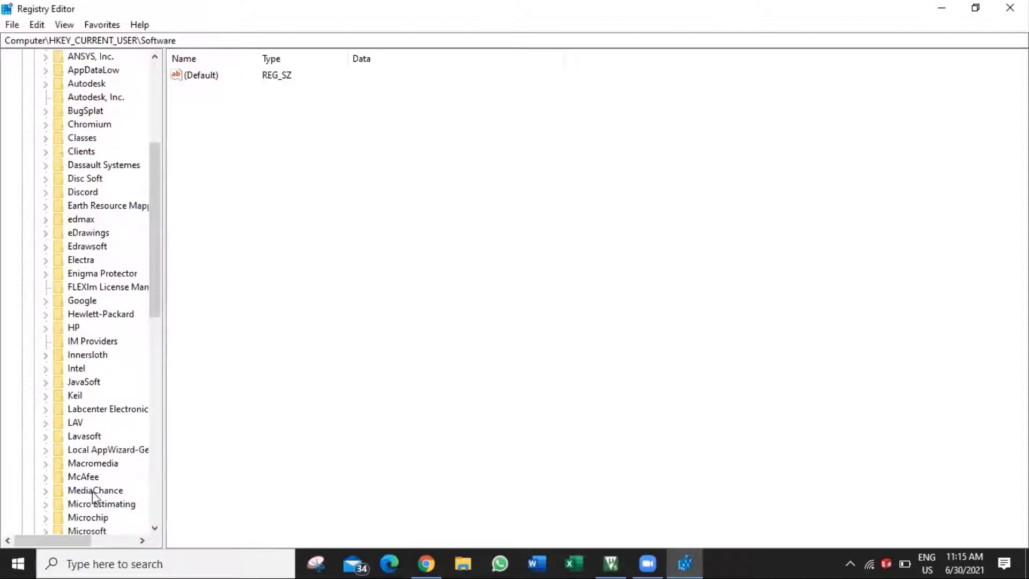
scroll(92, 457, down, 3)
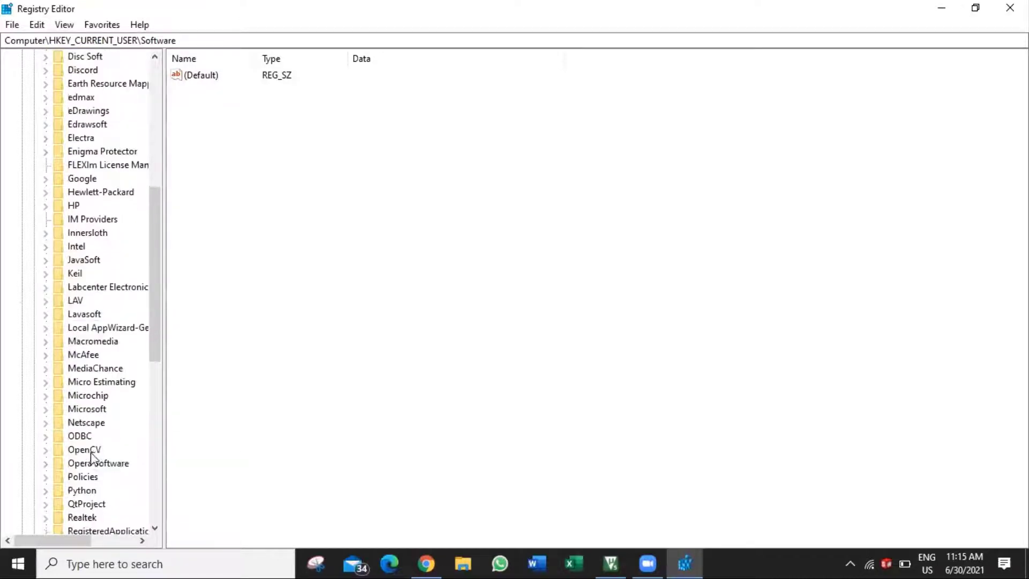
click(85, 409)
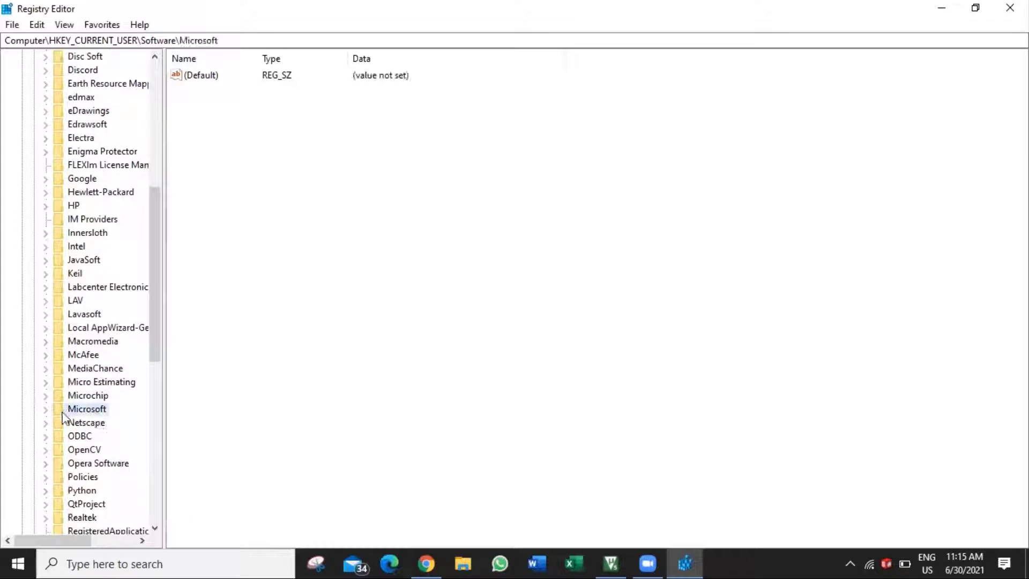
click(46, 410)
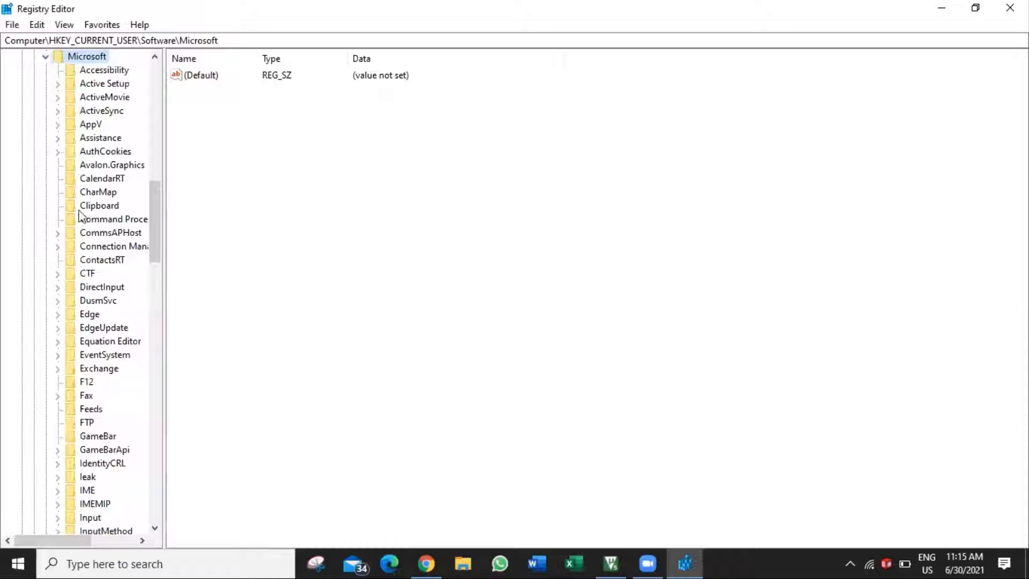
Expand Windows NT > CurrentVersion > AppCompatFlags to show the Layers subkey.
scroll(78, 337, down, 4)
scroll(80, 332, down, 17)
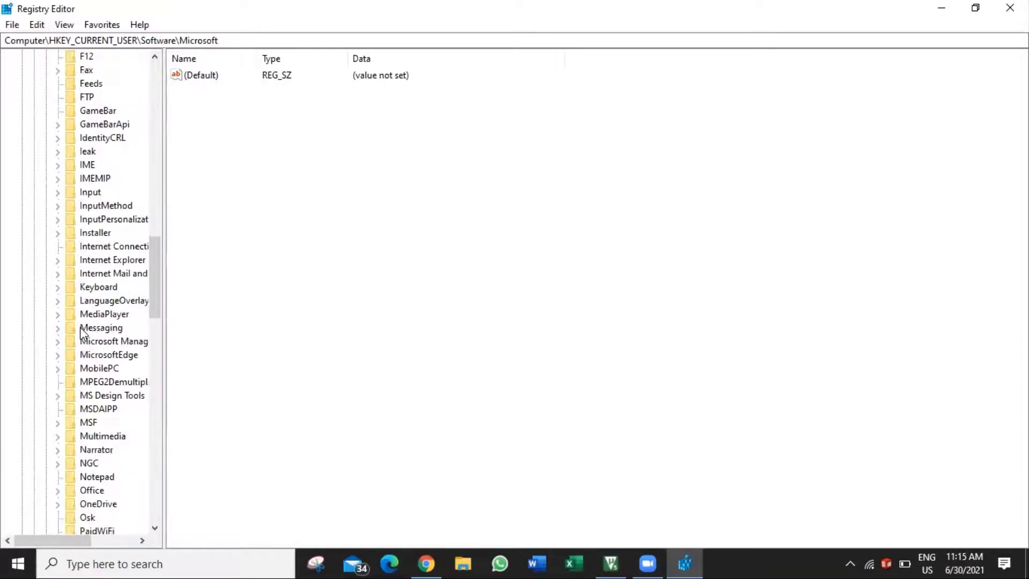
scroll(82, 332, down, 5)
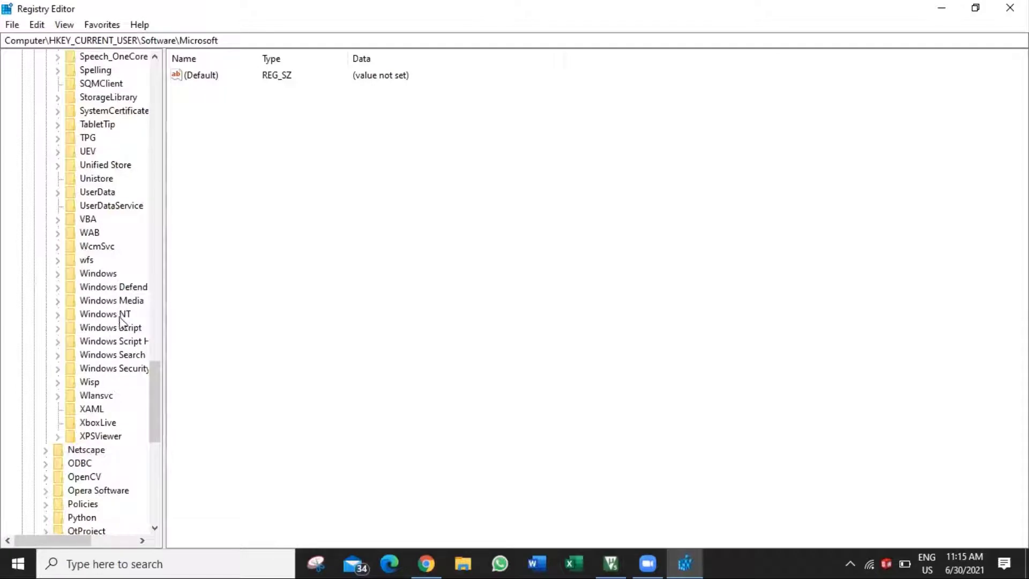
click(84, 318)
click(59, 315)
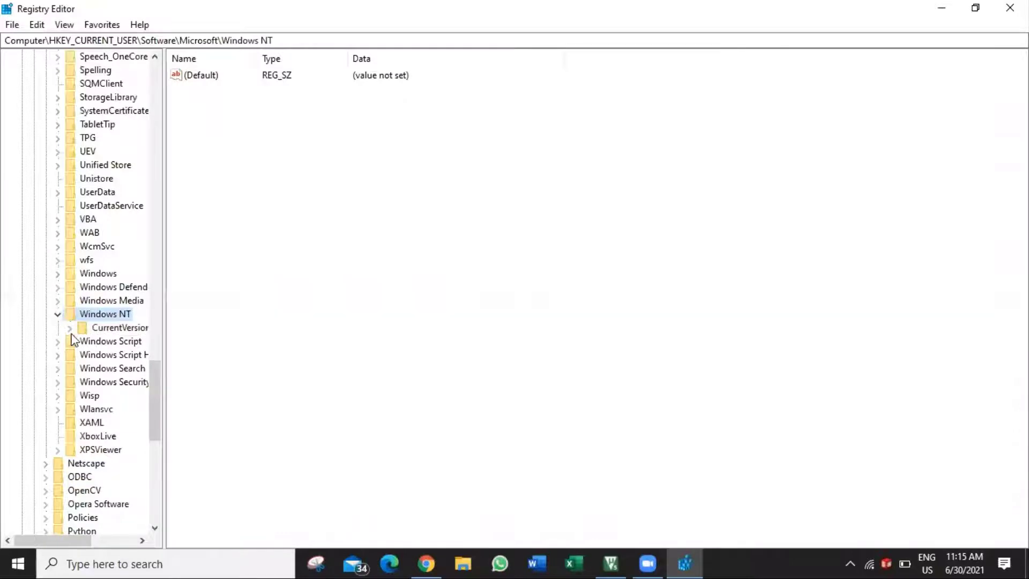
click(70, 329)
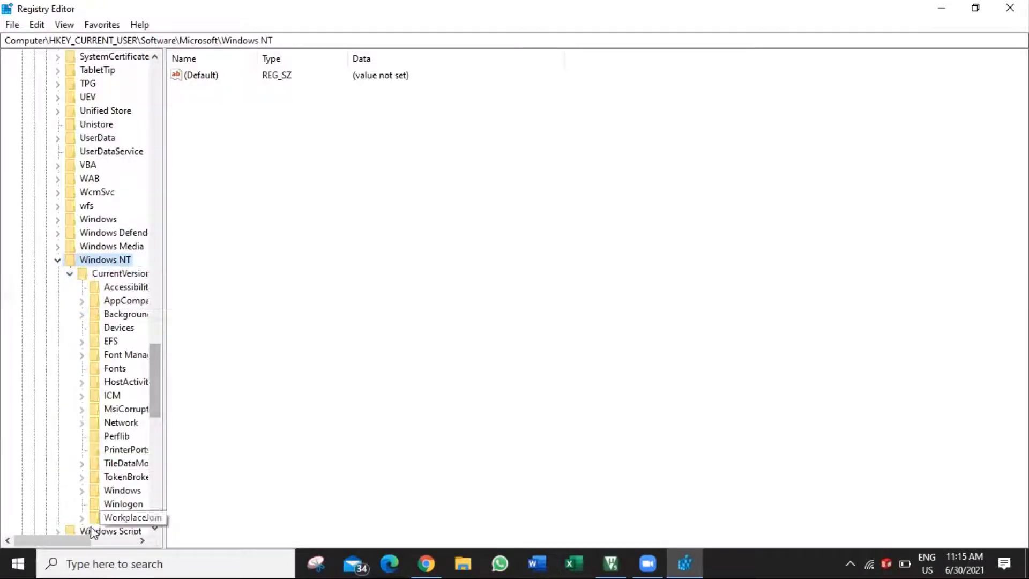
drag(77, 535, 112, 532)
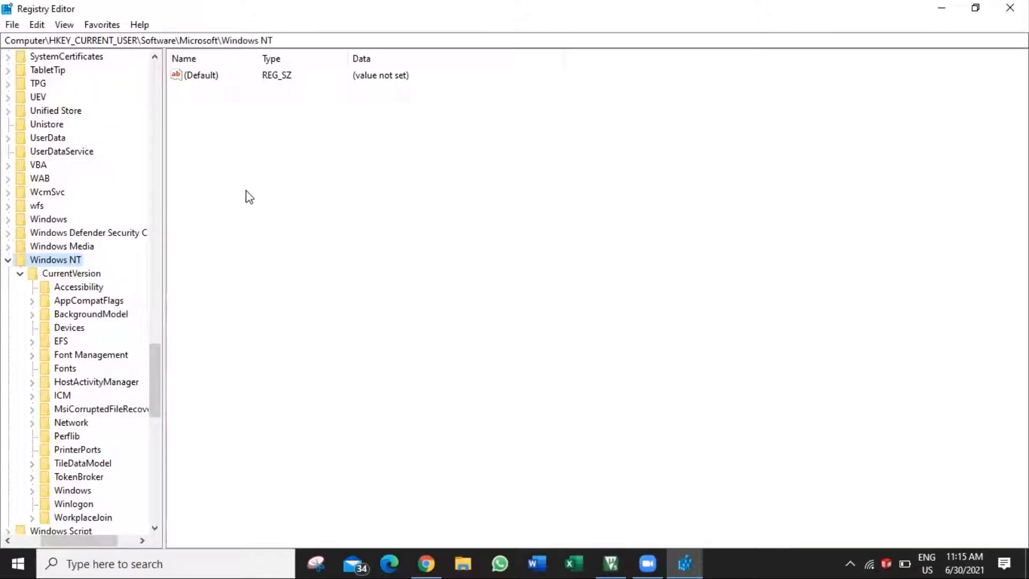
click(49, 304)
click(31, 302)
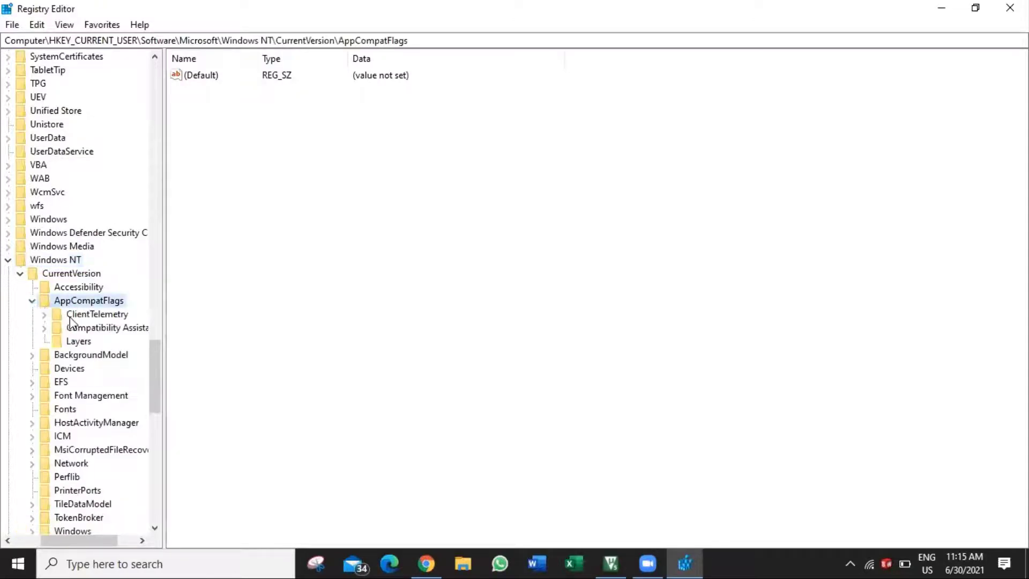
Delete the C:\Keil_v5\UV4\UV4.exe value from the Layers key and close Registry Editor.
click(57, 345)
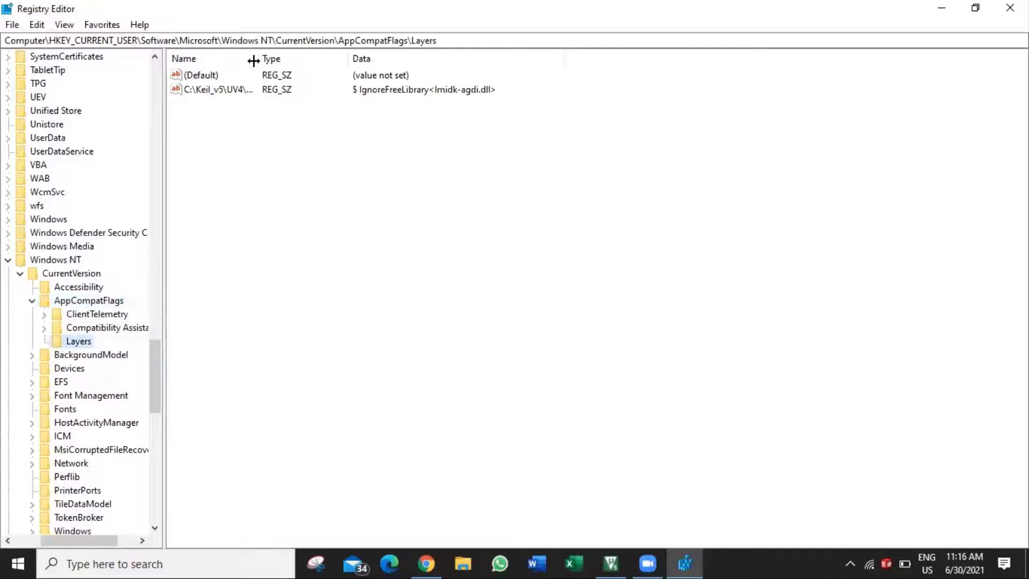
drag(253, 60, 326, 65)
click(259, 91)
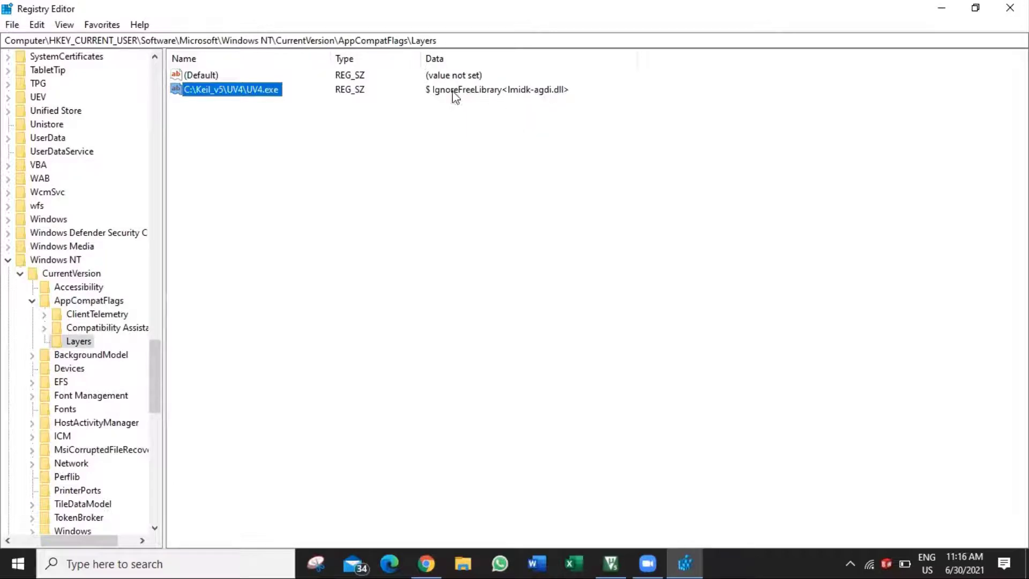
right_click(265, 92)
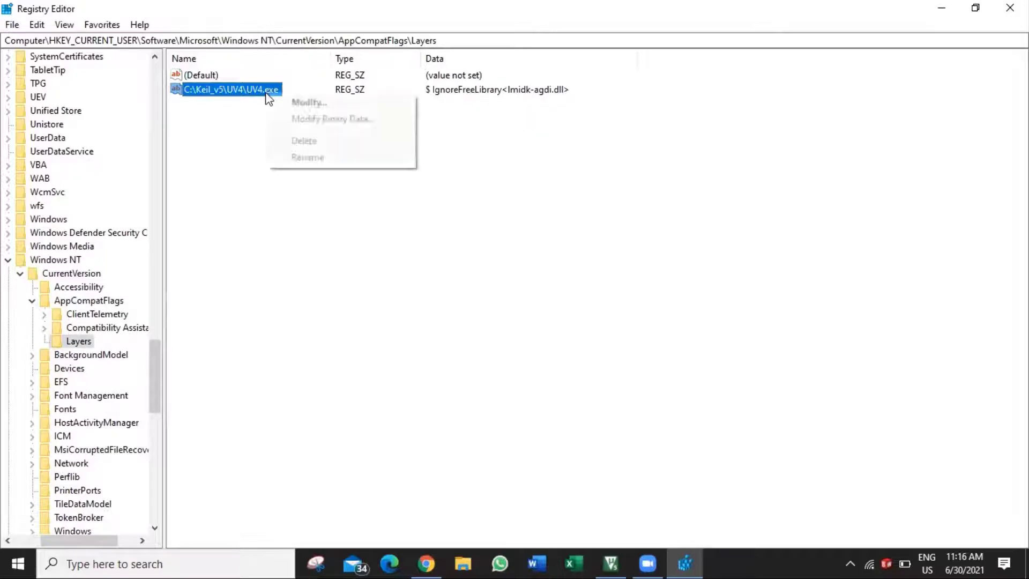
click(320, 144)
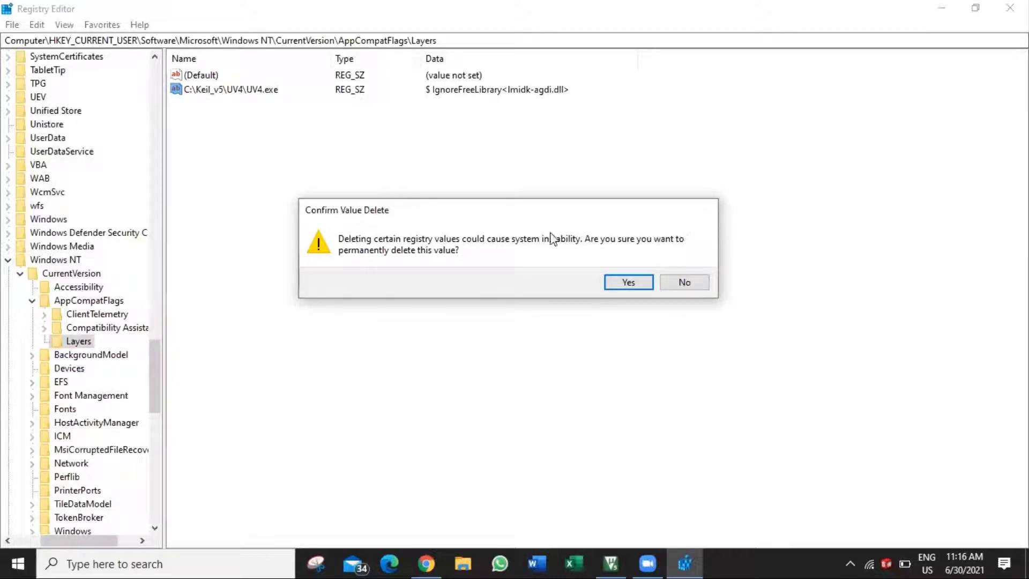
click(624, 282)
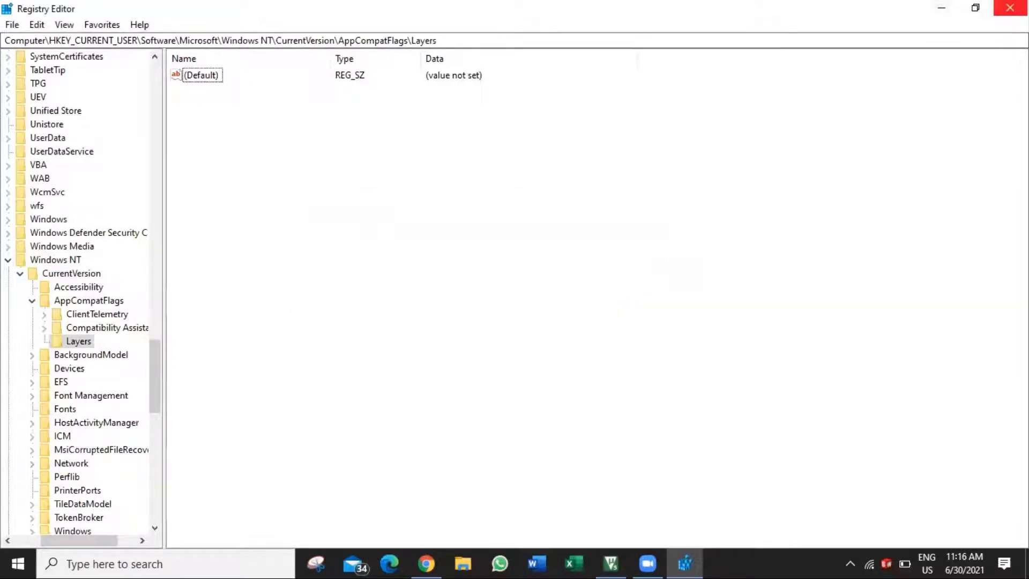
click(1011, 8)
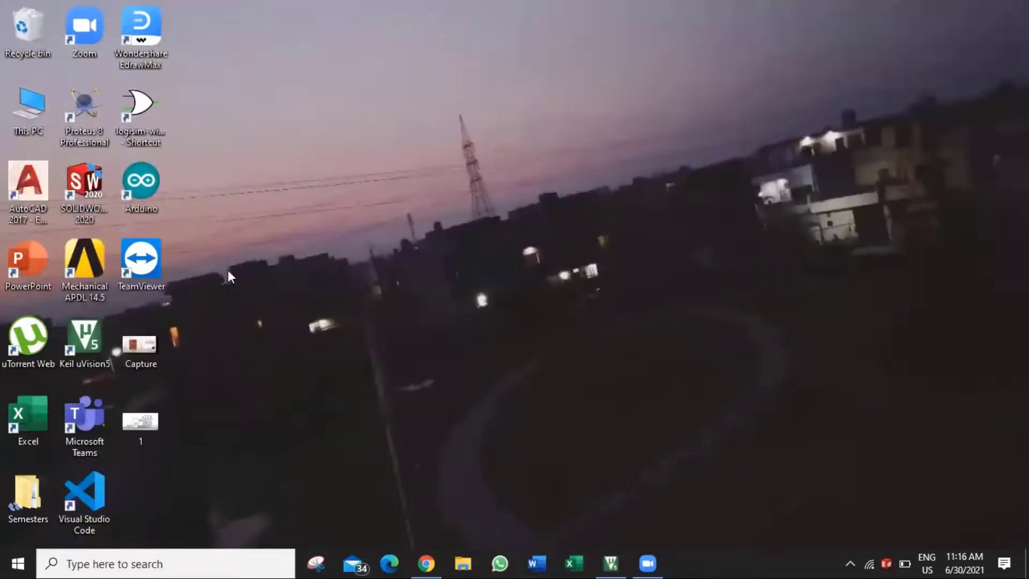
Show the Start menu power options, then close startup_TM4C123.s in µVision to reveal L08_Task1.c.
click(17, 563)
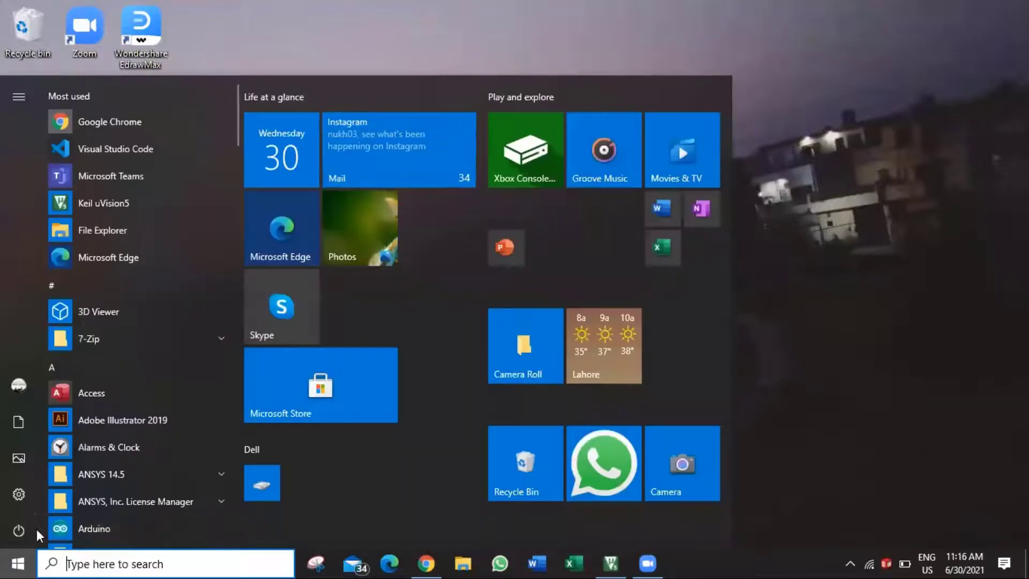
click(30, 530)
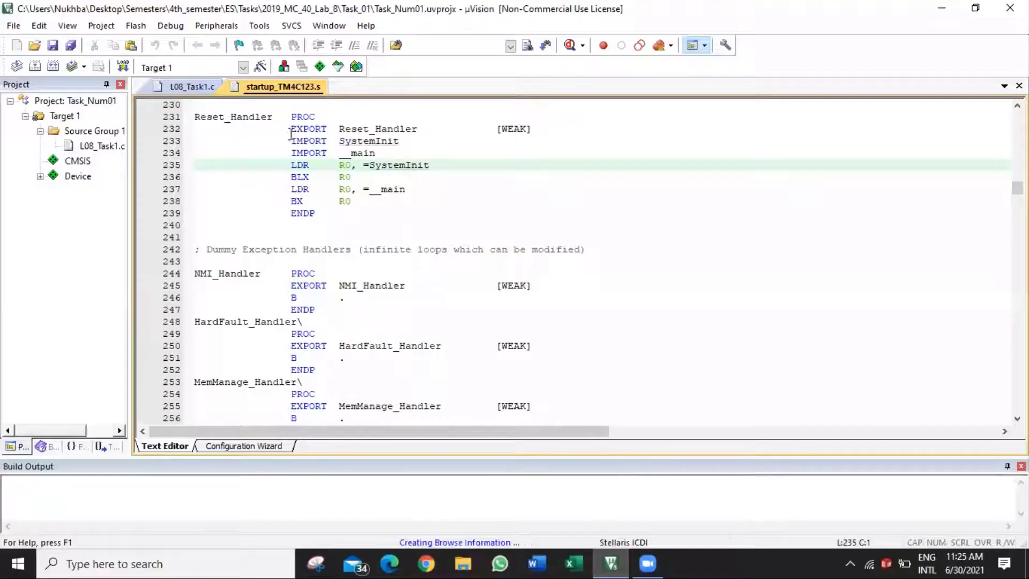
right_click(294, 93)
click(300, 96)
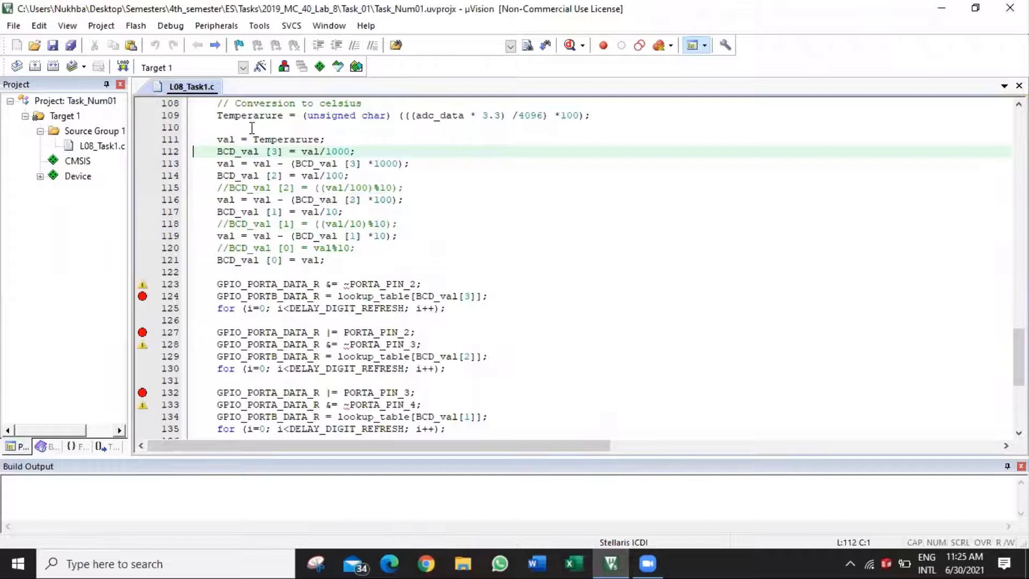
click(172, 26)
Start a debug session, widen the Registers pane, and show the ADC0 peripheral registers.
click(184, 43)
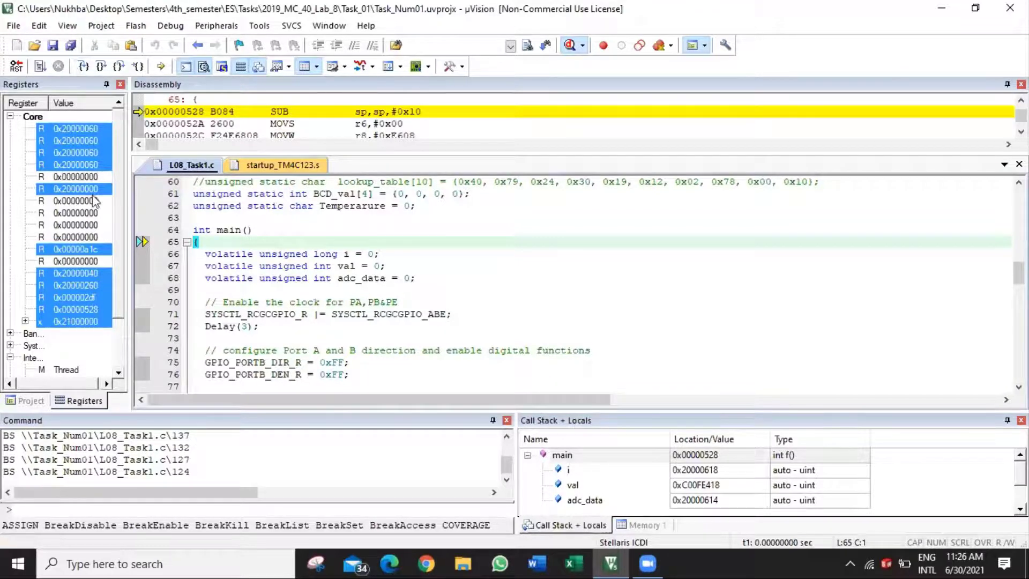
drag(129, 192, 145, 193)
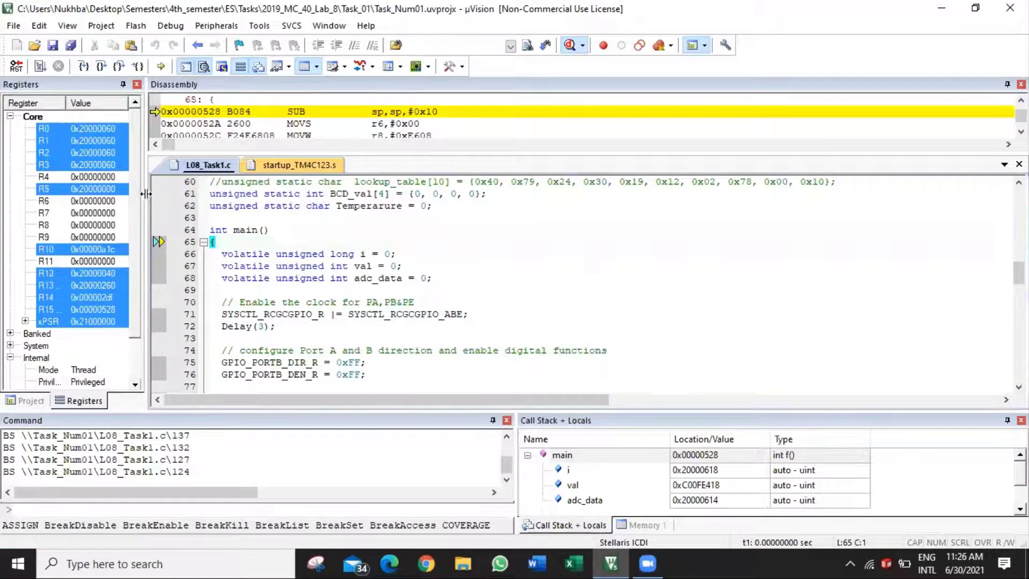
click(429, 67)
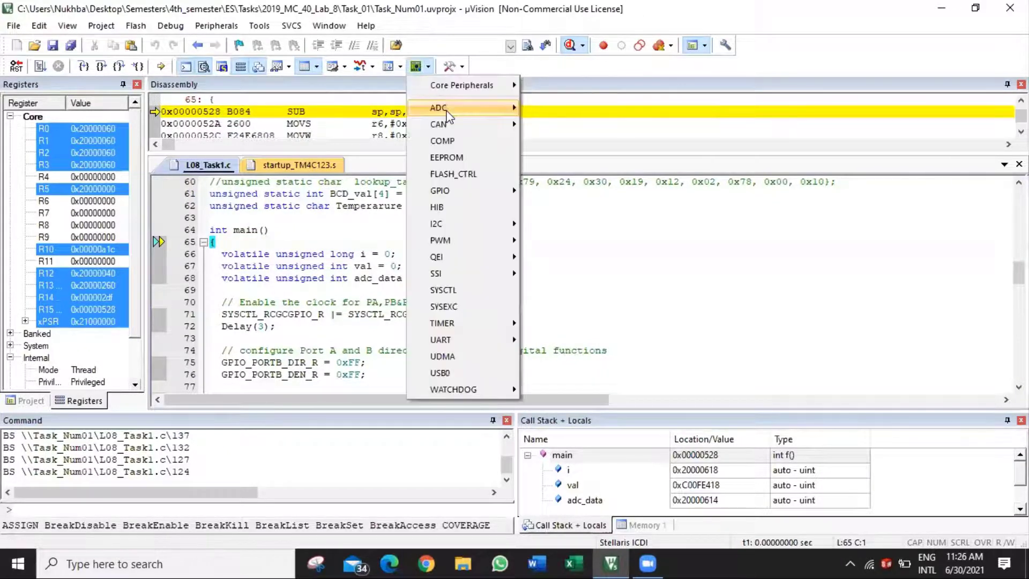
mouse_move(532, 107)
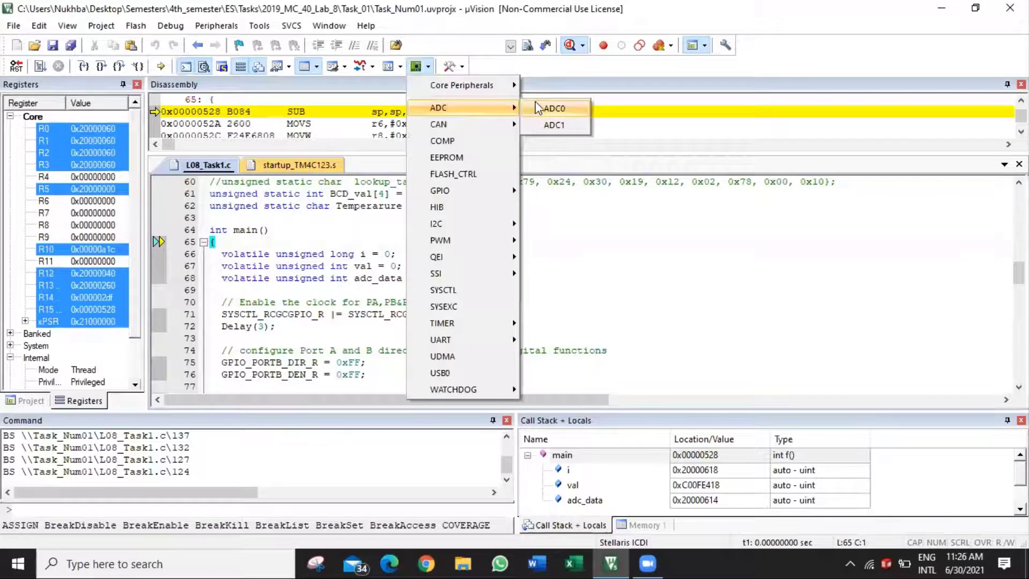
click(538, 109)
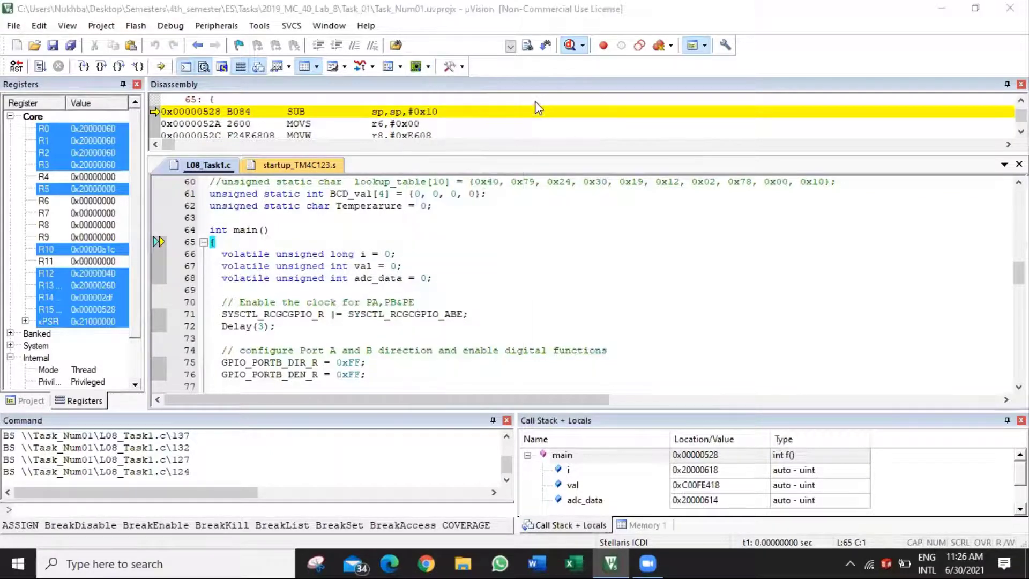